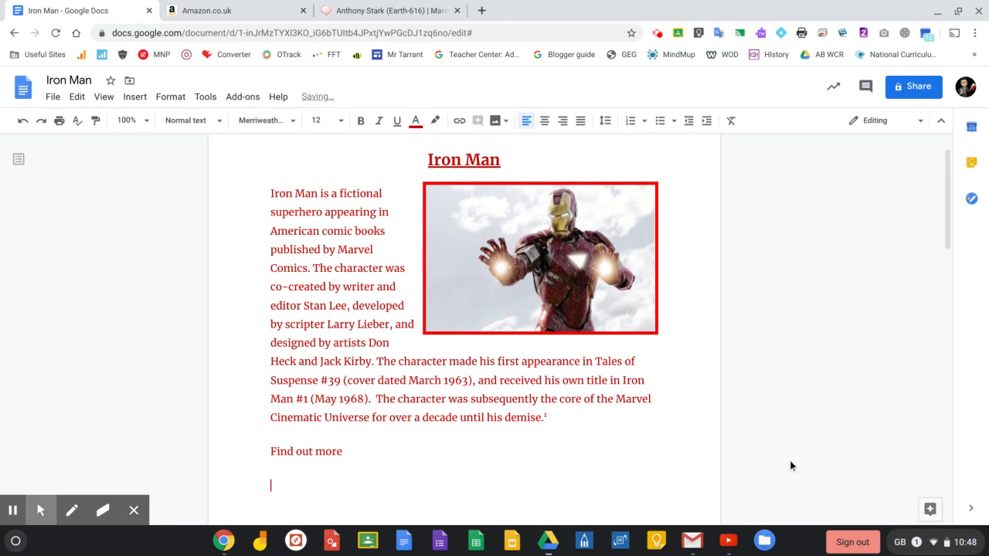
Look up the suggested Iron Man topic with Explore and copy the link address of the IMDb Iron Man (2008) web result.
click(932, 512)
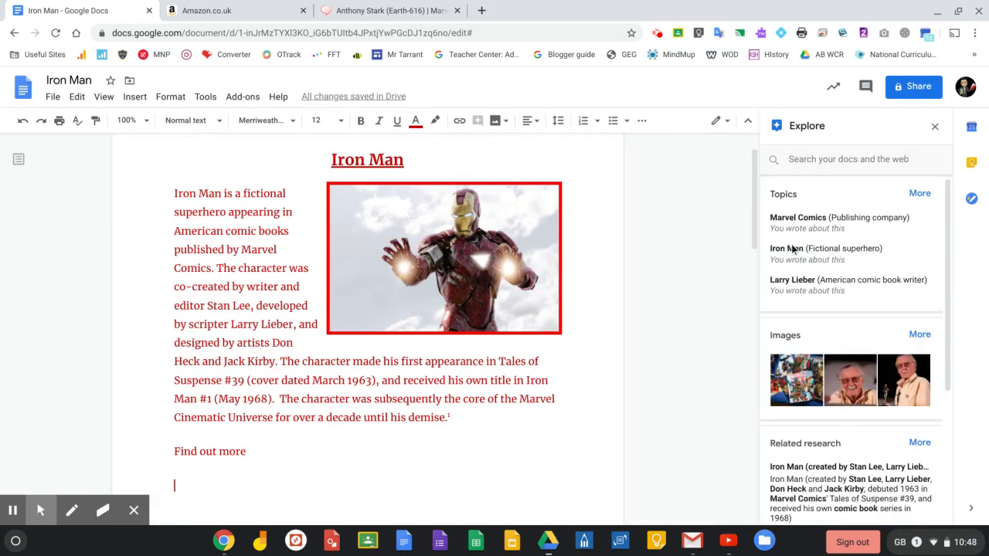
click(822, 256)
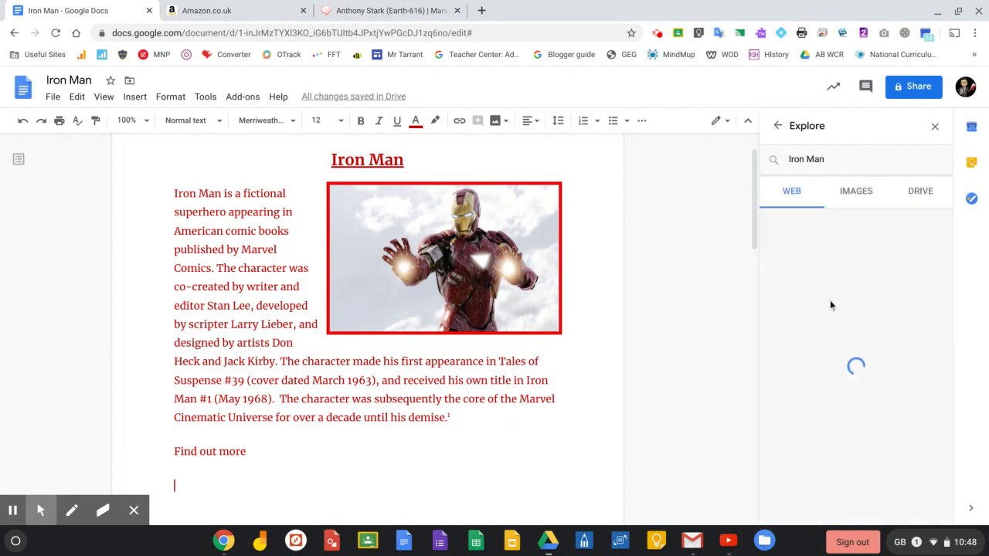
scroll(841, 353, down, 3)
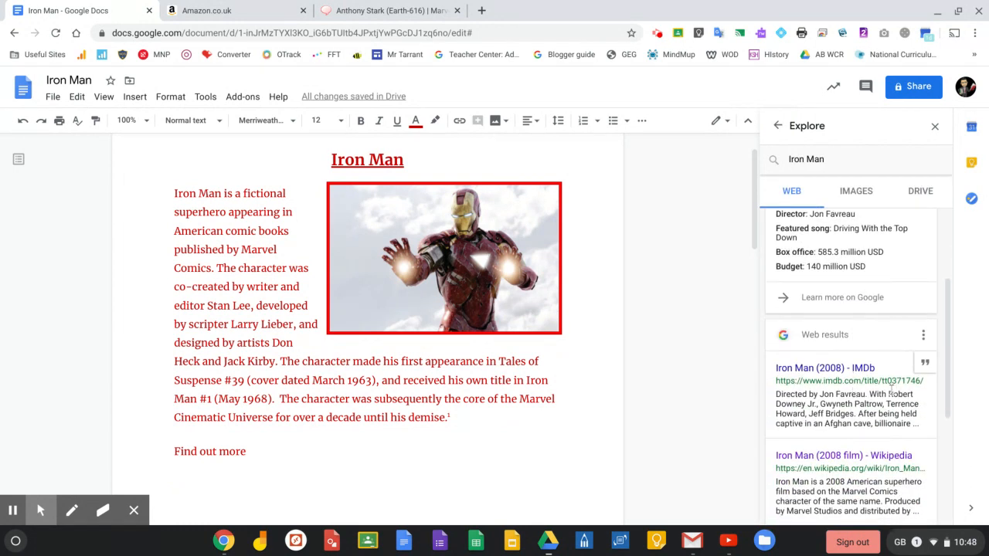
right_click(842, 376)
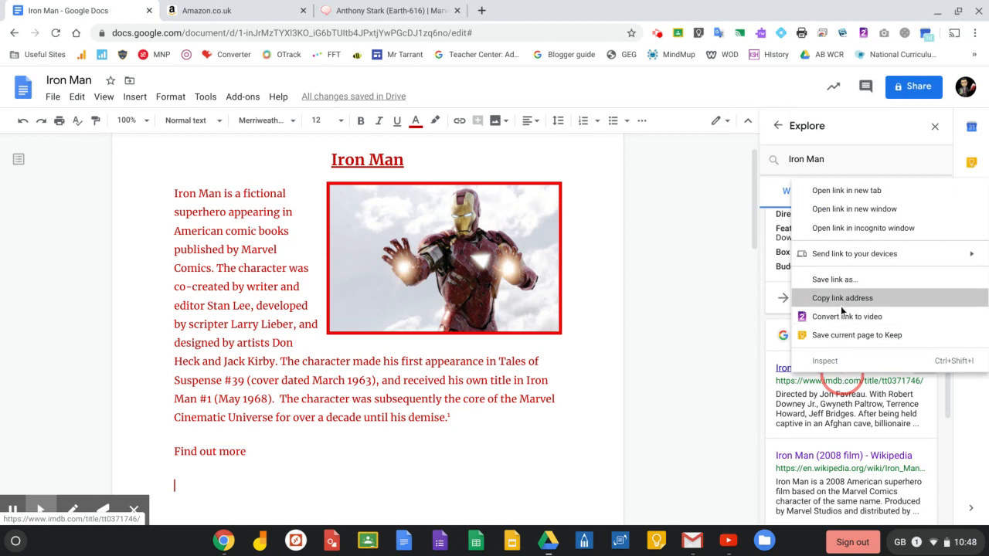
click(843, 298)
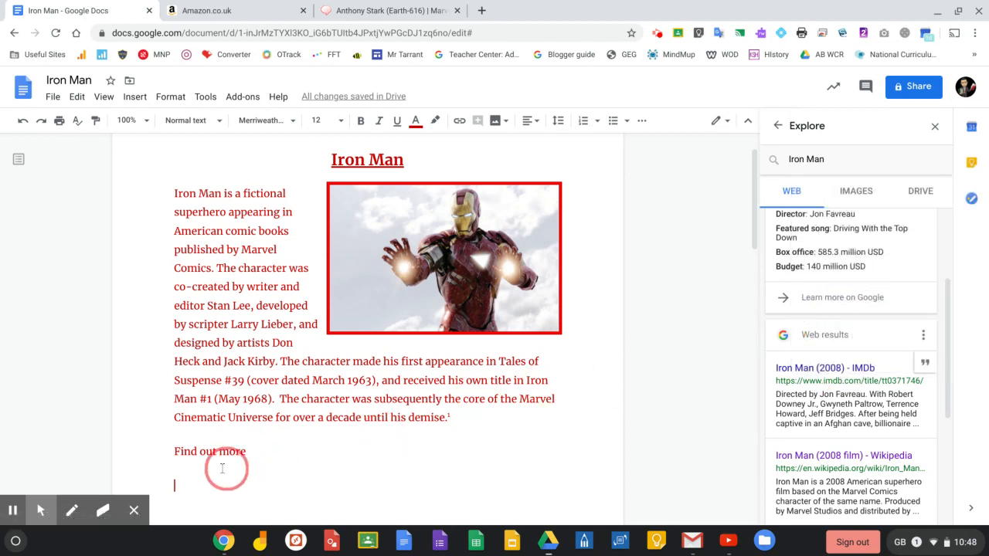
Paste the IMDb address below "Find out more" as a live link and check its preview.
right_click(184, 483)
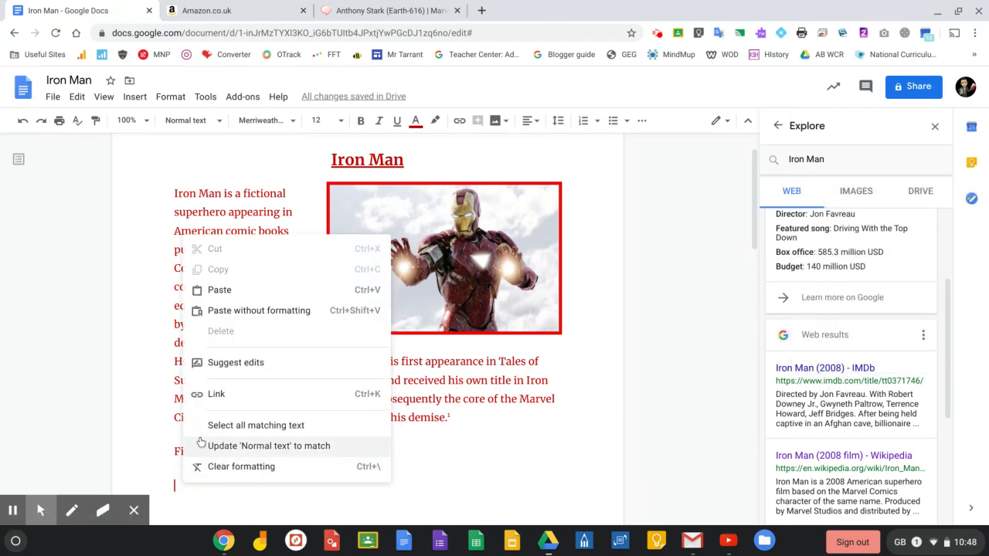
click(241, 292)
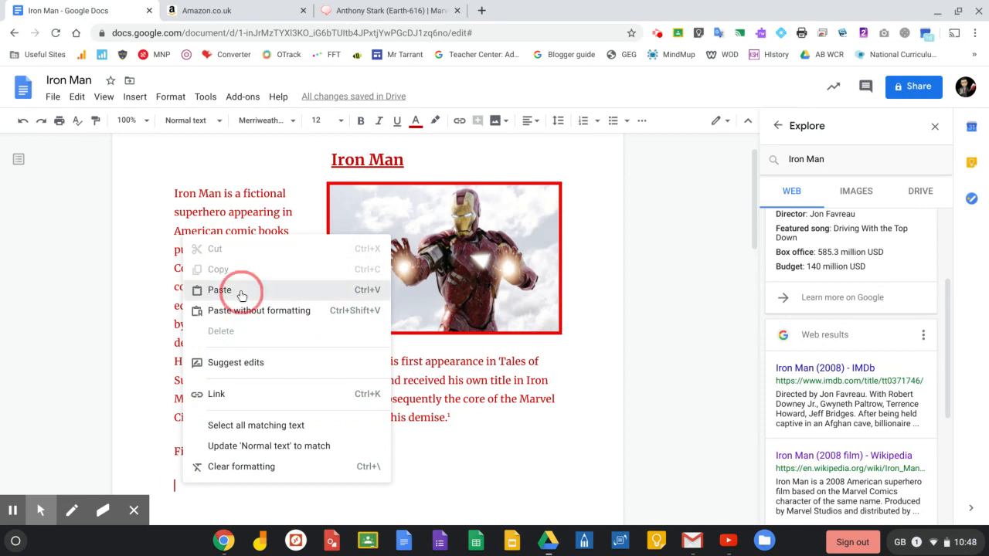
scroll(294, 479, down, 1)
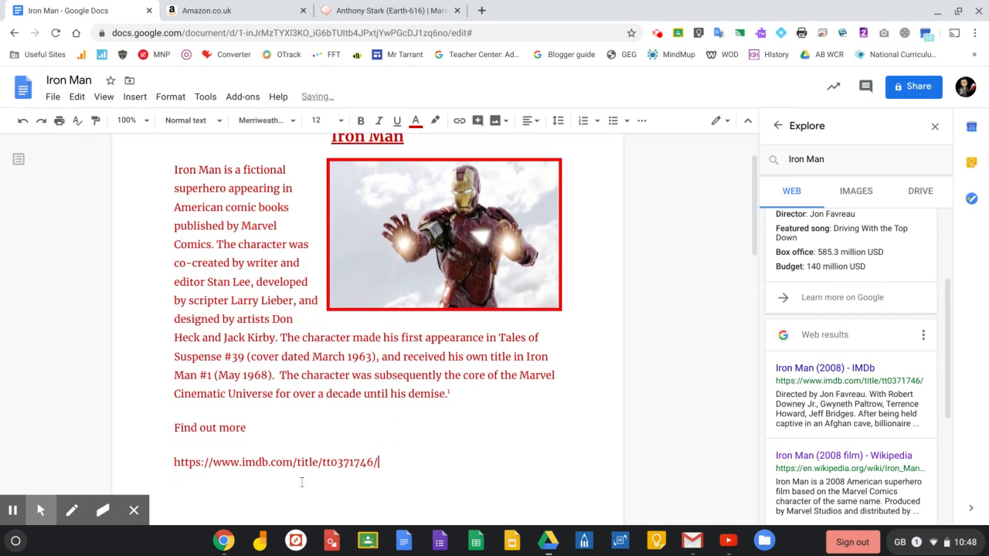
scroll(303, 479, down, 1)
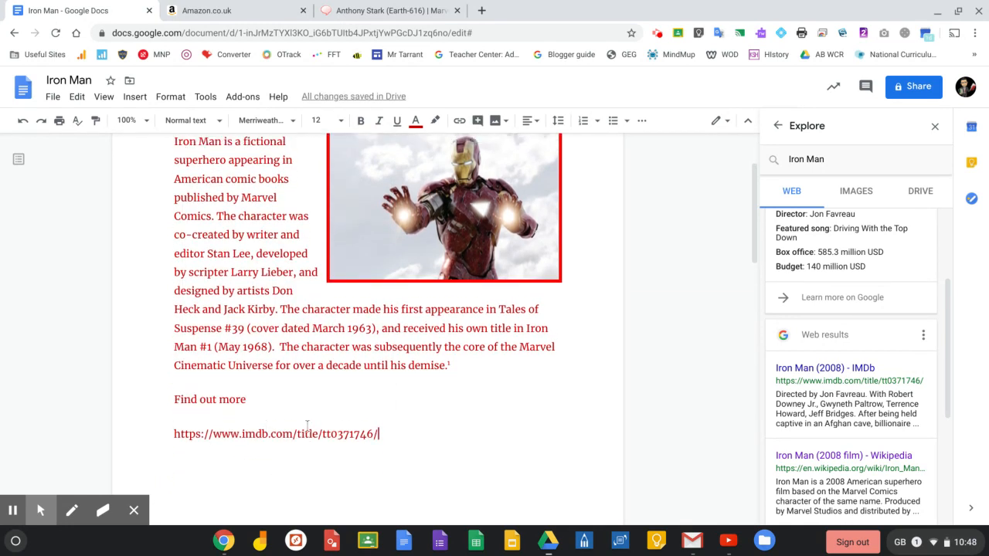
key(Return)
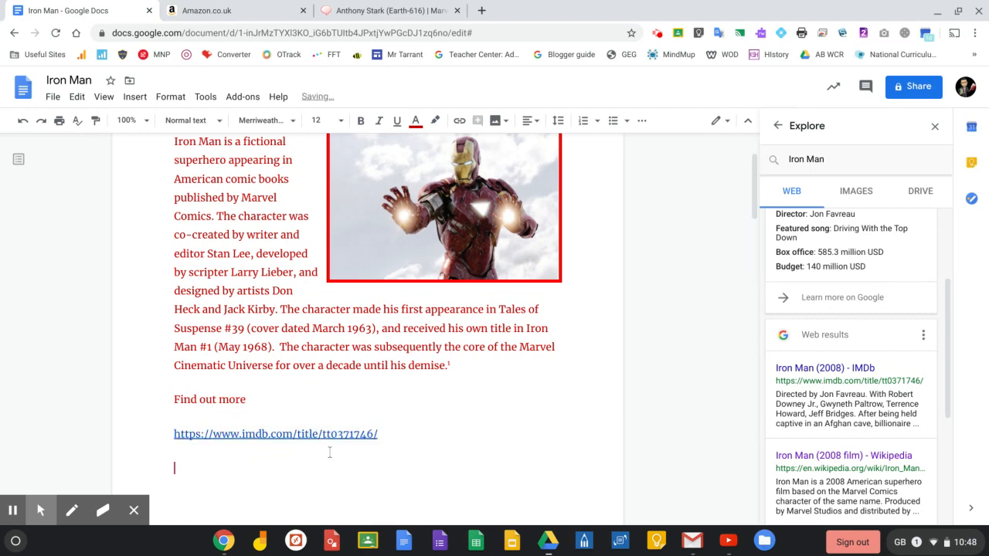
scroll(294, 427, down, 1)
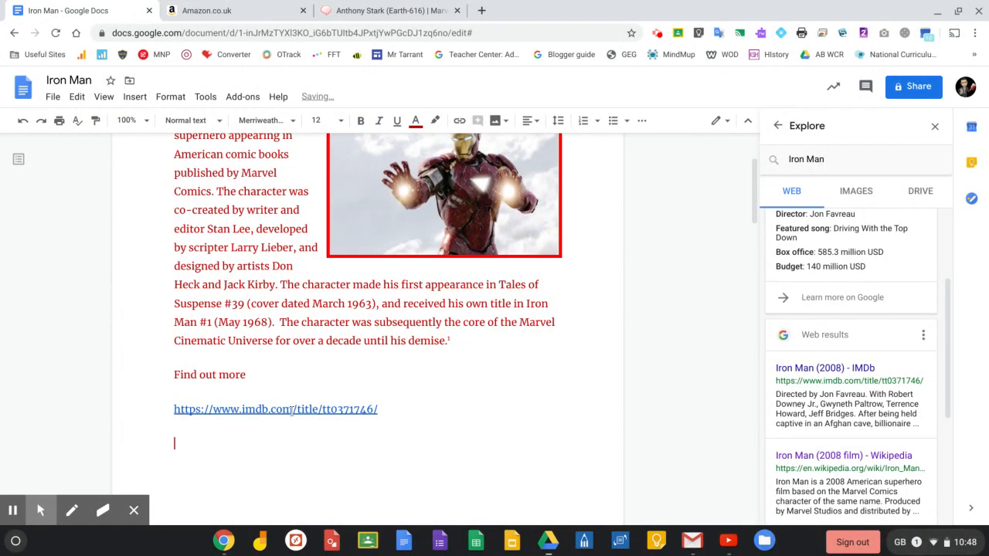
click(293, 410)
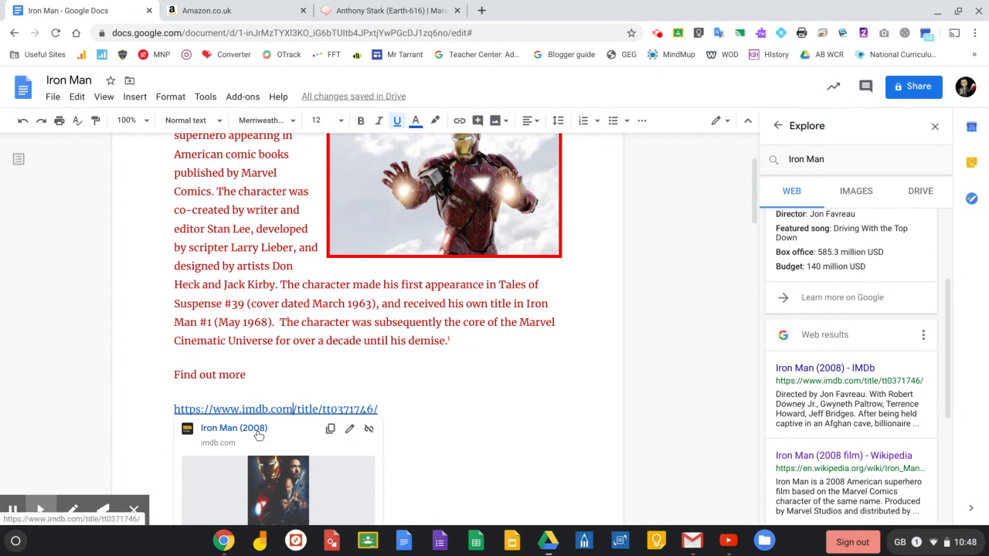
click(392, 418)
Copy the link address of the Wikipedia Iron Man (2008 film) result and paste it as a live link below the IMDb link.
key(Return)
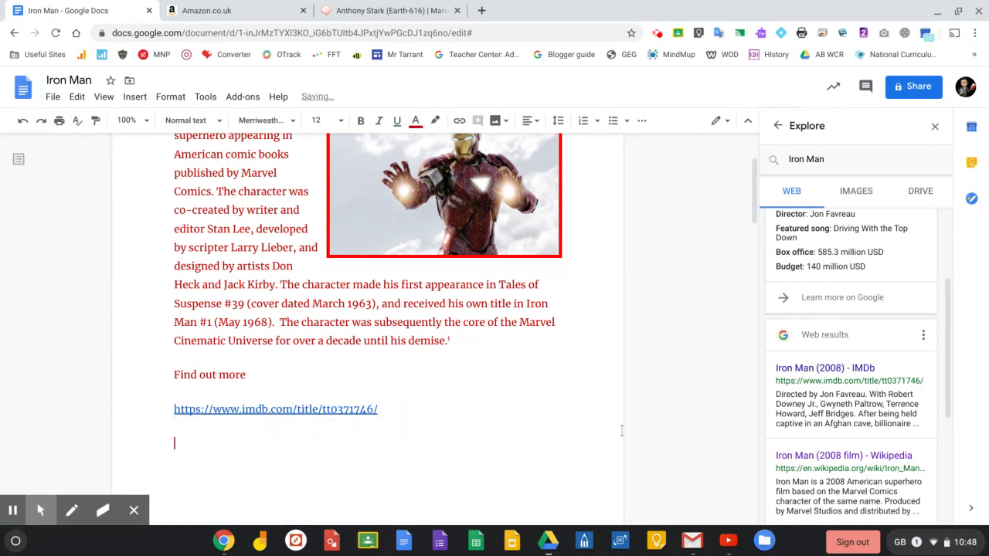
scroll(799, 430, down, 1)
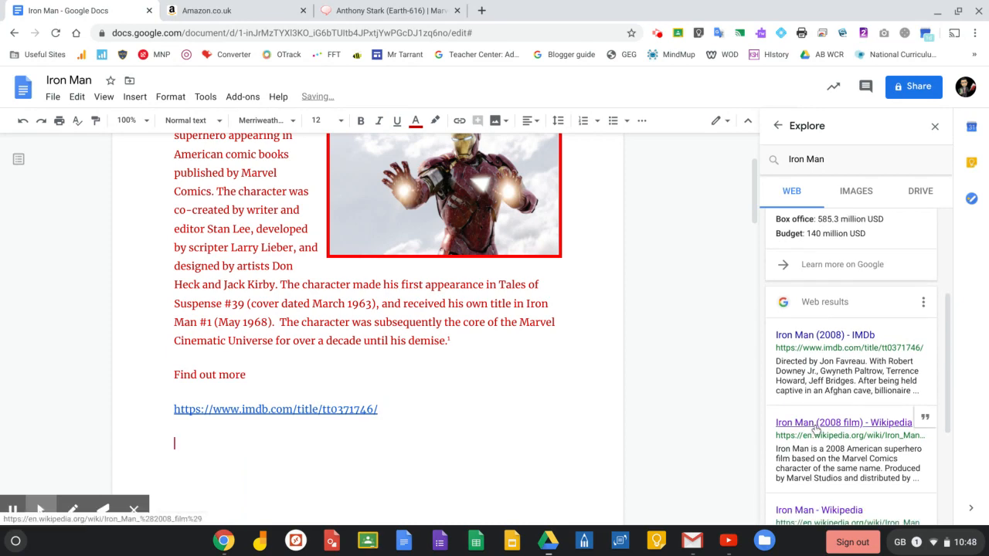
right_click(815, 427)
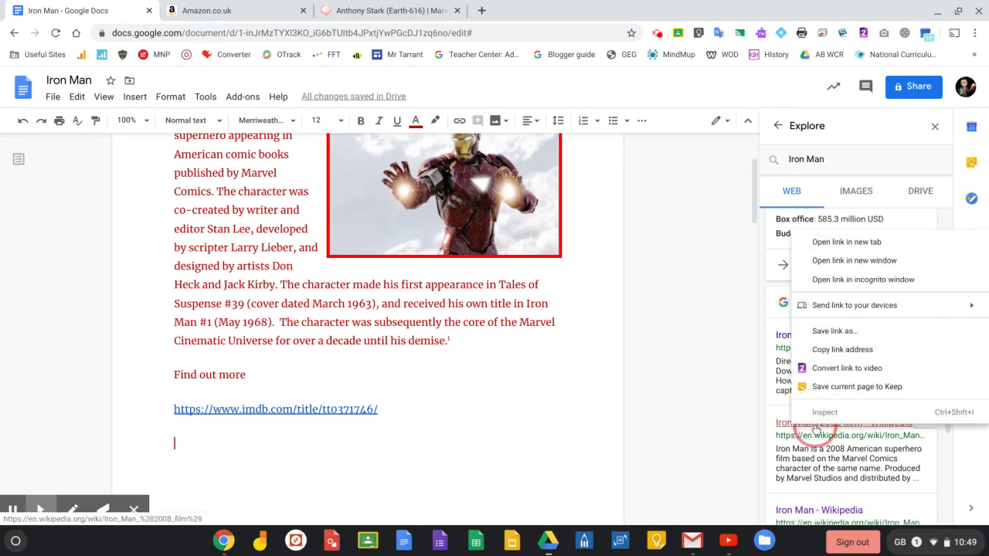
click(843, 349)
right_click(182, 441)
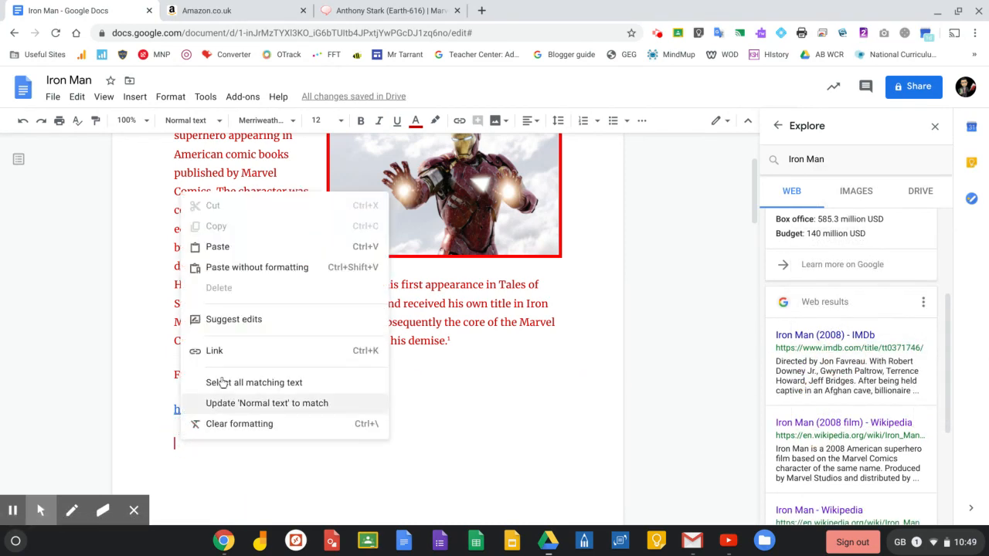
click(236, 248)
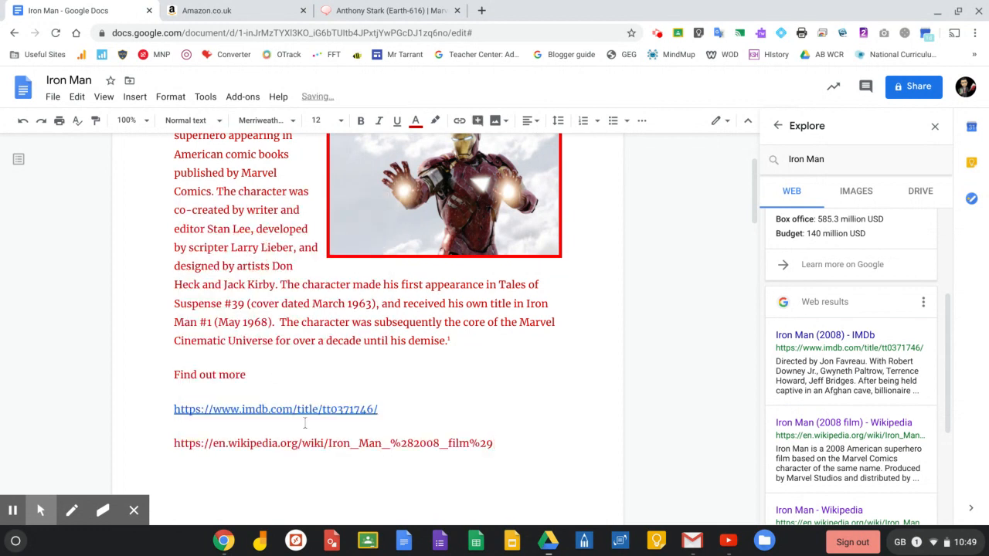
key(Return)
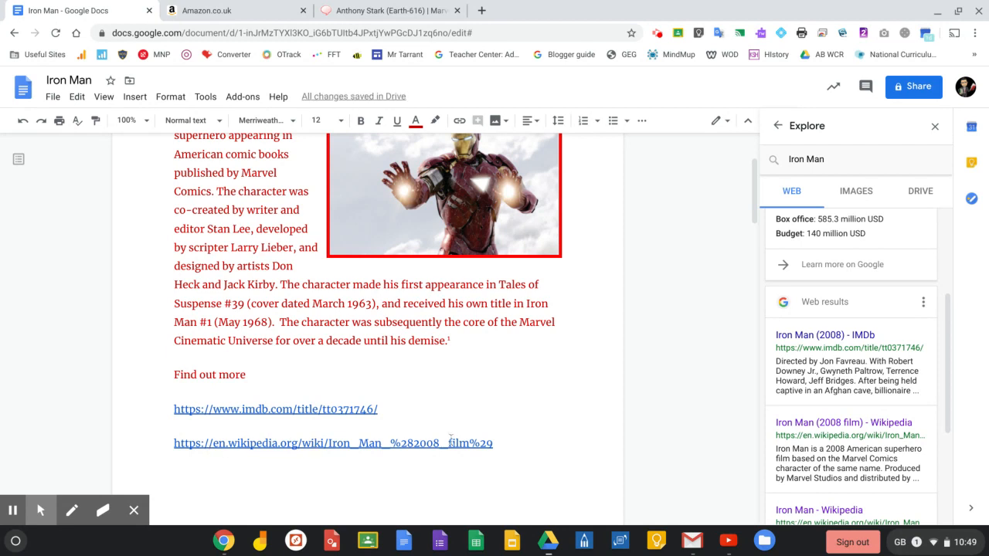
Change the display text of the Wikipedia link to "Wikipedia" and check the link's preview.
drag(501, 443, 171, 447)
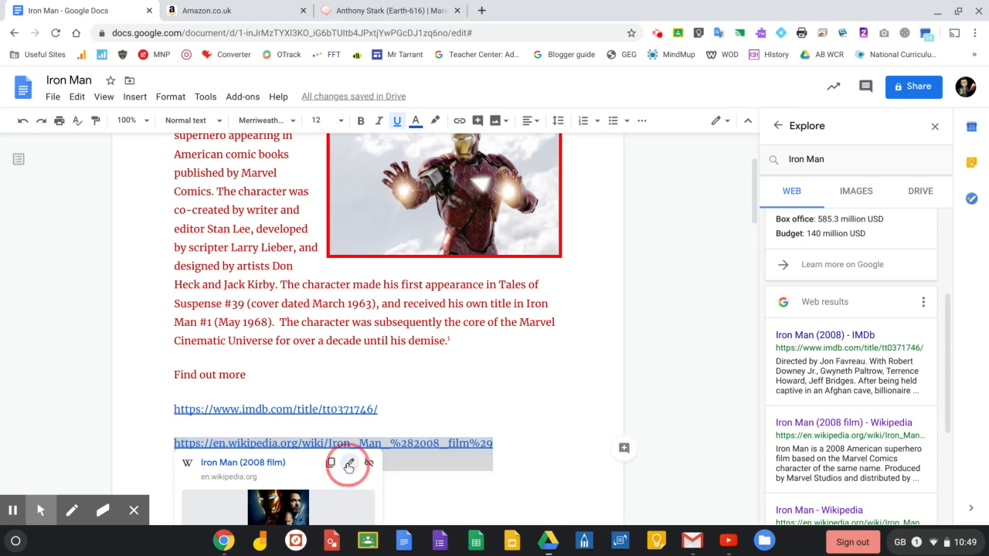
click(348, 464)
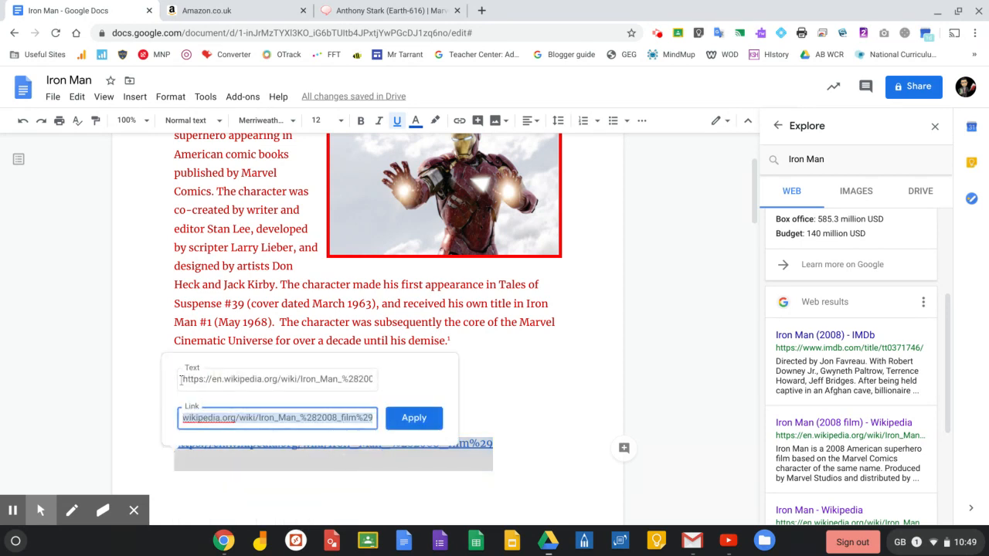
drag(181, 380, 469, 379)
text(W)
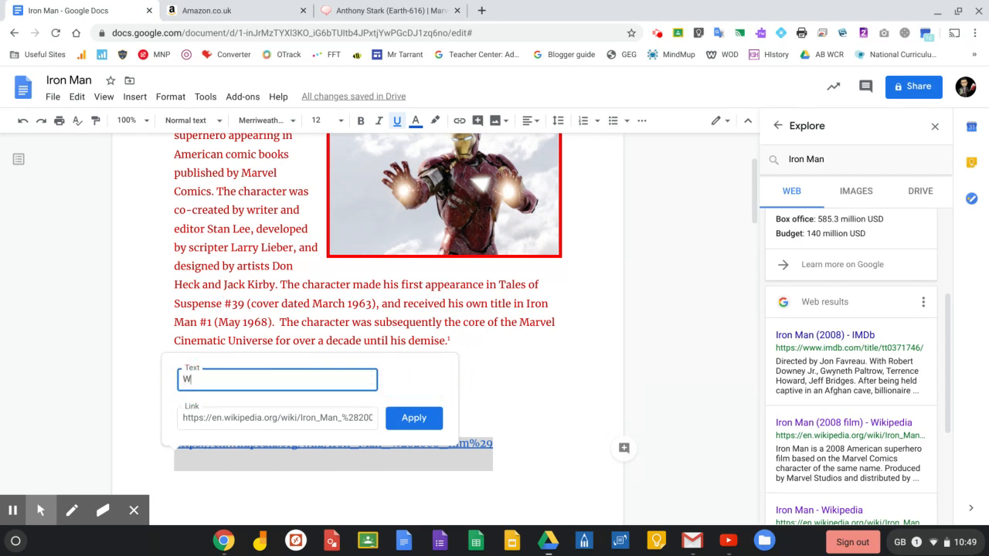
text(ikipedia)
click(430, 415)
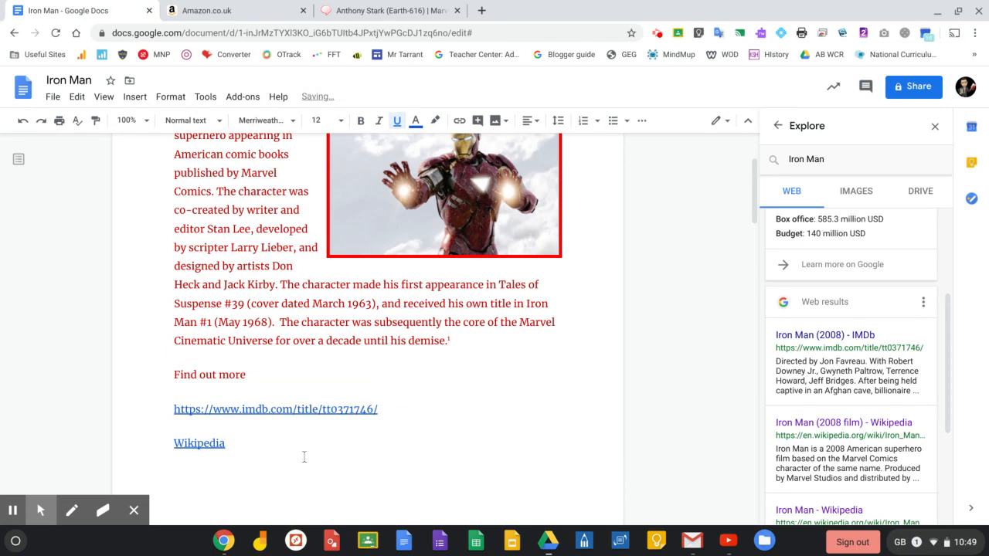
click(220, 442)
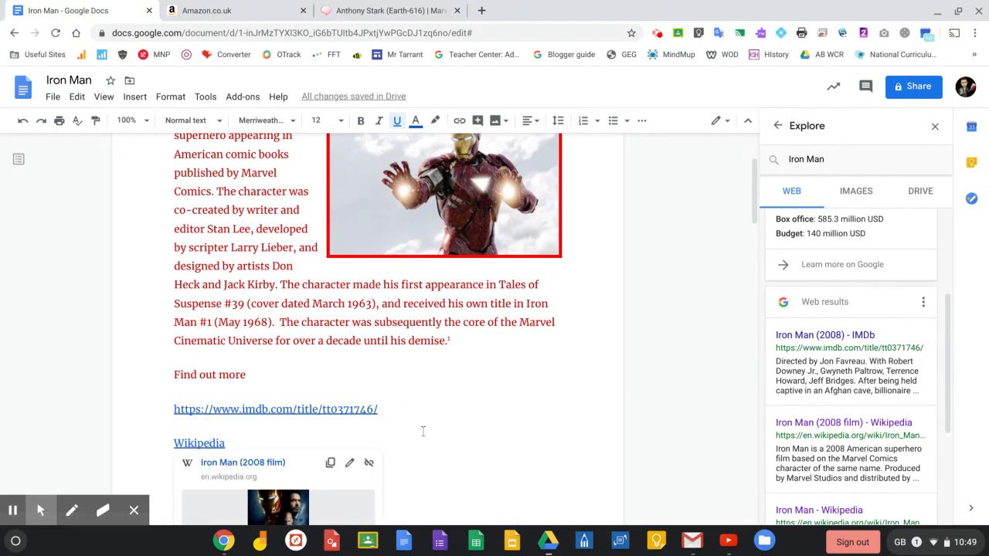
click(423, 431)
Change the display text of the IMDb link to "imbd".
drag(380, 410, 180, 410)
click(349, 429)
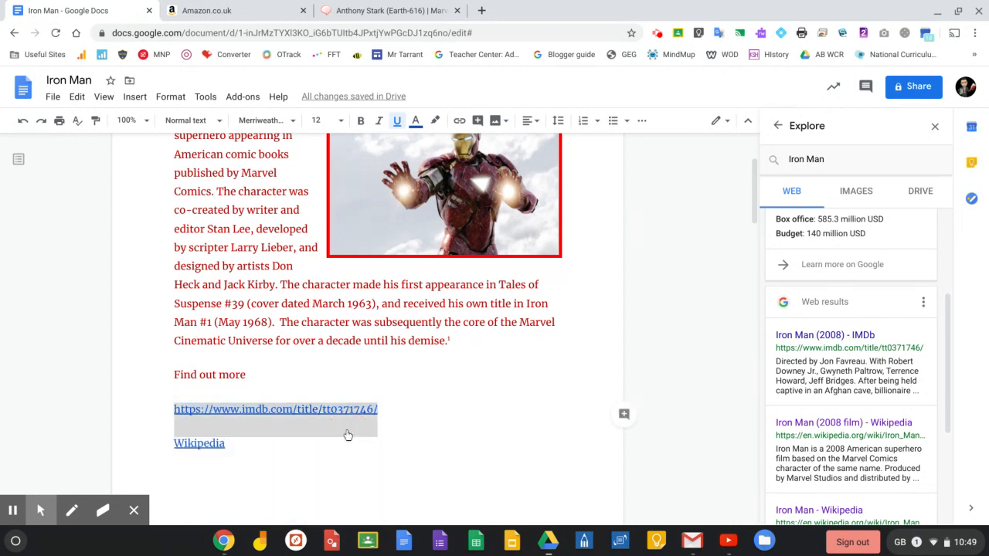
click(350, 444)
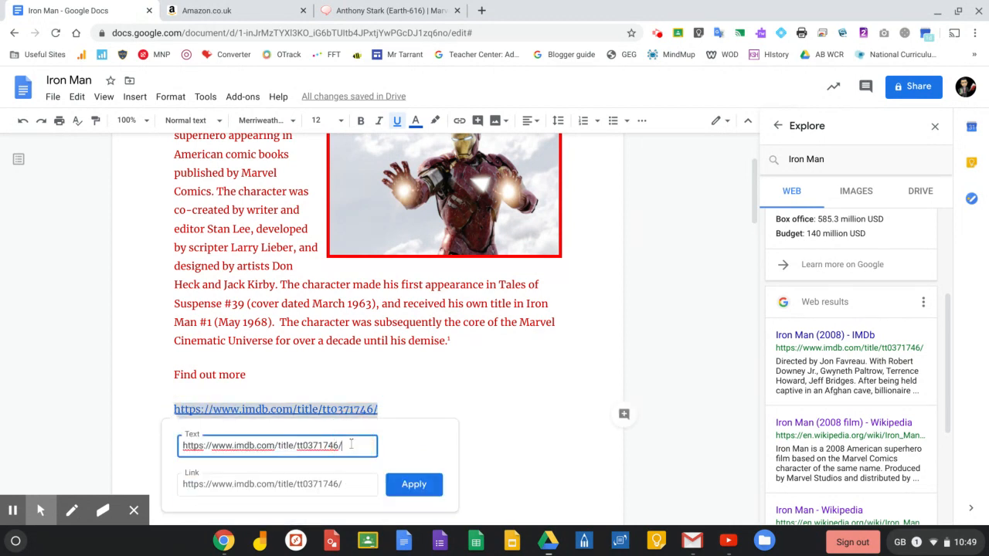
drag(350, 444, 150, 441)
text(i)
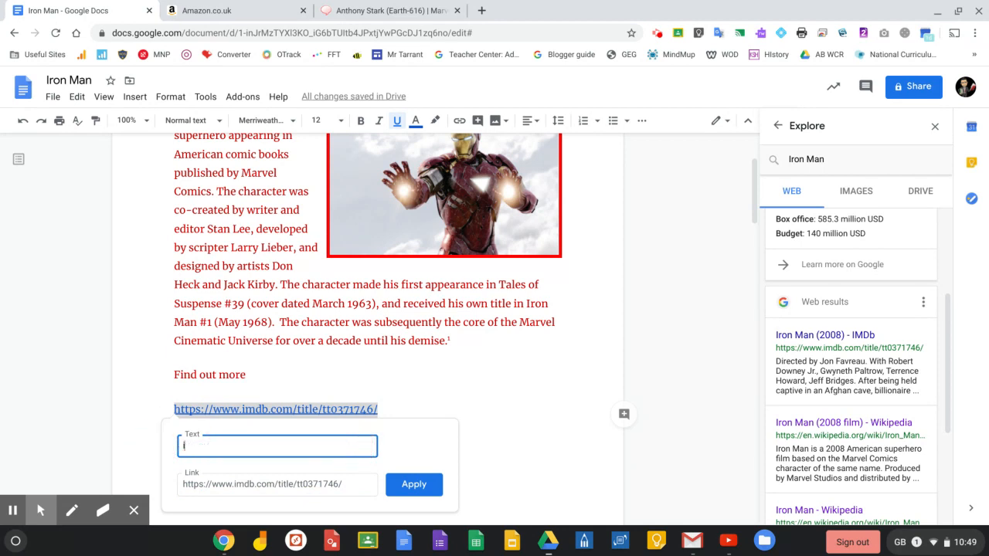
text(mbs)
key(BackSpace)
text(d)
click(410, 483)
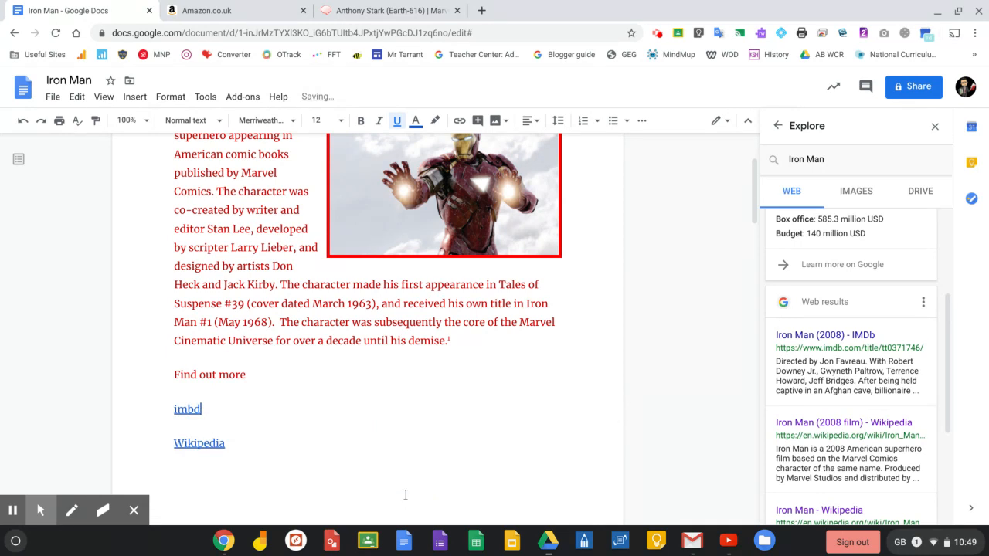
scroll(274, 464, down, 1)
click(256, 427)
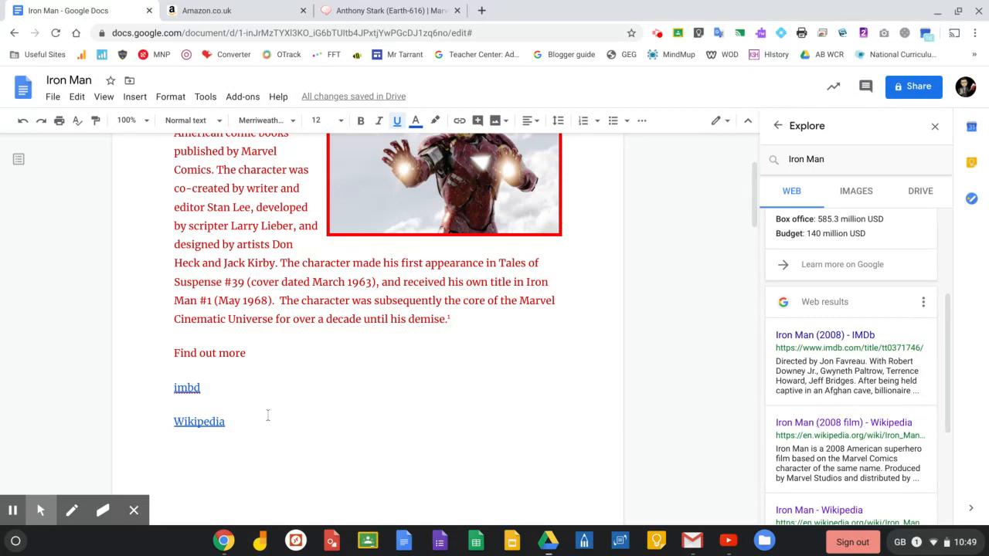
Copy the address of the open Amazon.co.uk Iron Man fancy dress page and paste it on a new line below the Wikipedia link.
click(254, 11)
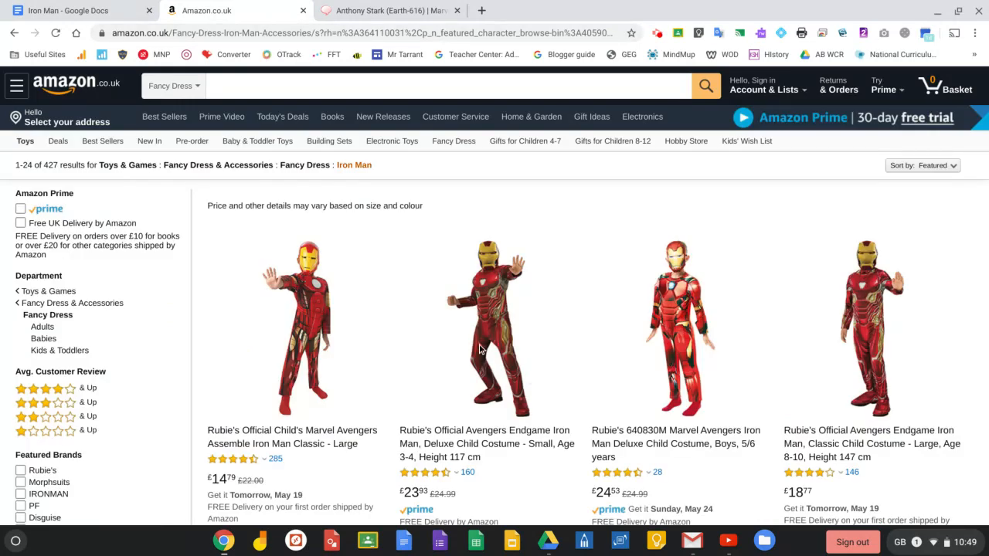
click(471, 33)
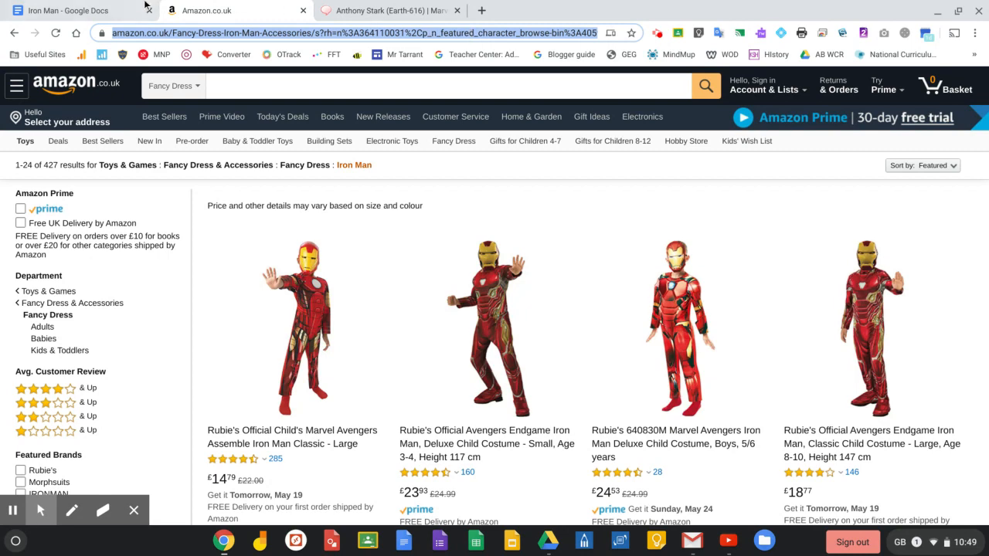
click(116, 9)
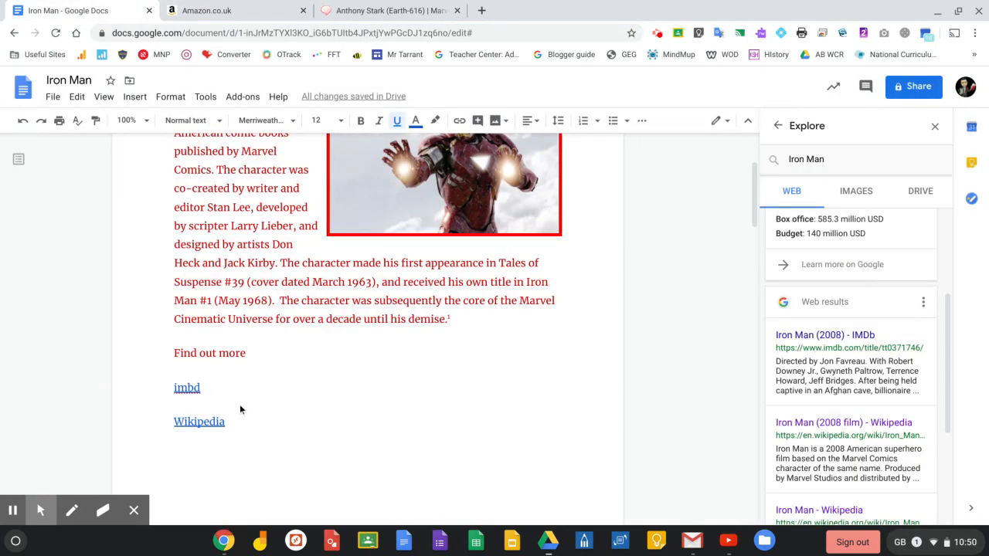
click(228, 423)
key(Return)
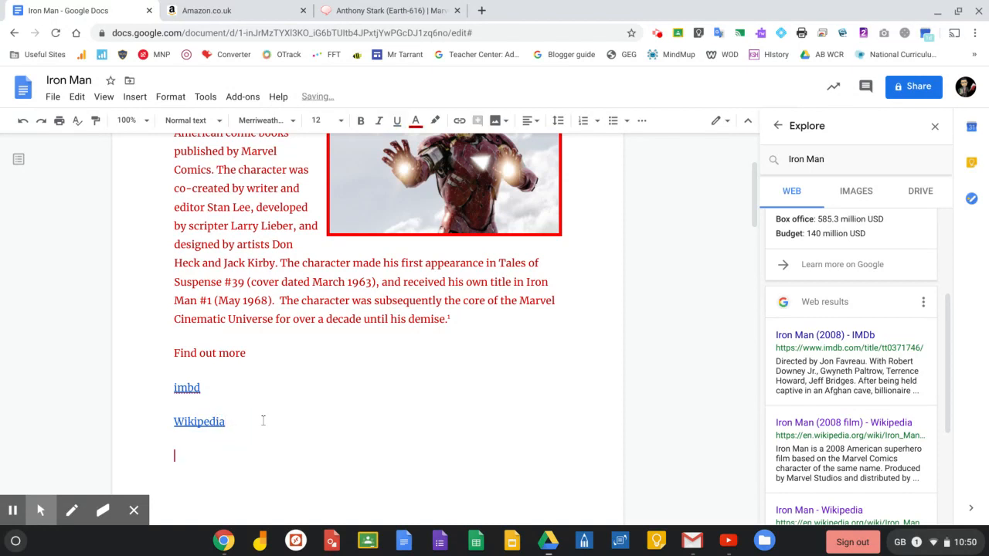
right_click(177, 456)
click(232, 264)
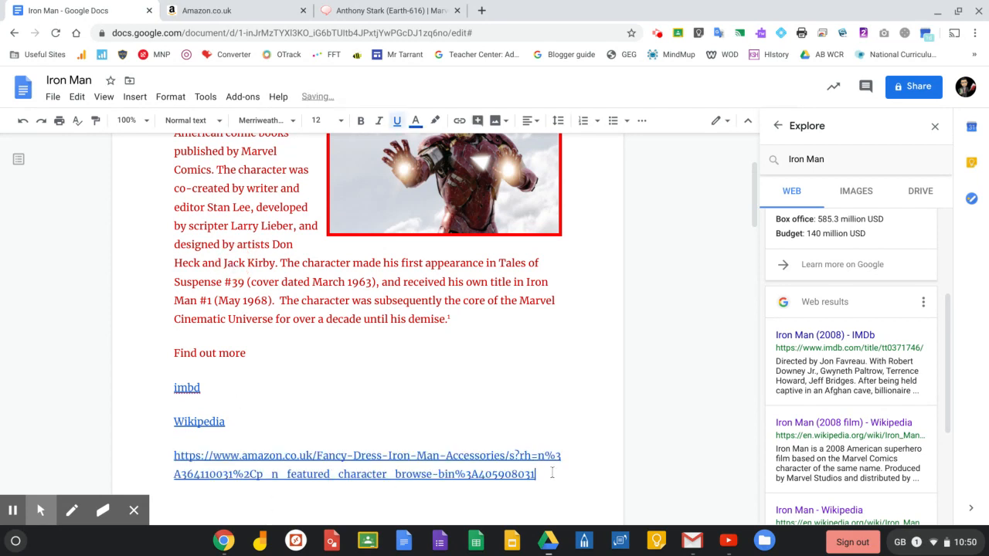
Change the display text of the Amazon link below the Wikipedia link to "Fancy dress".
drag(552, 473, 176, 456)
scroll(327, 461, down, 1)
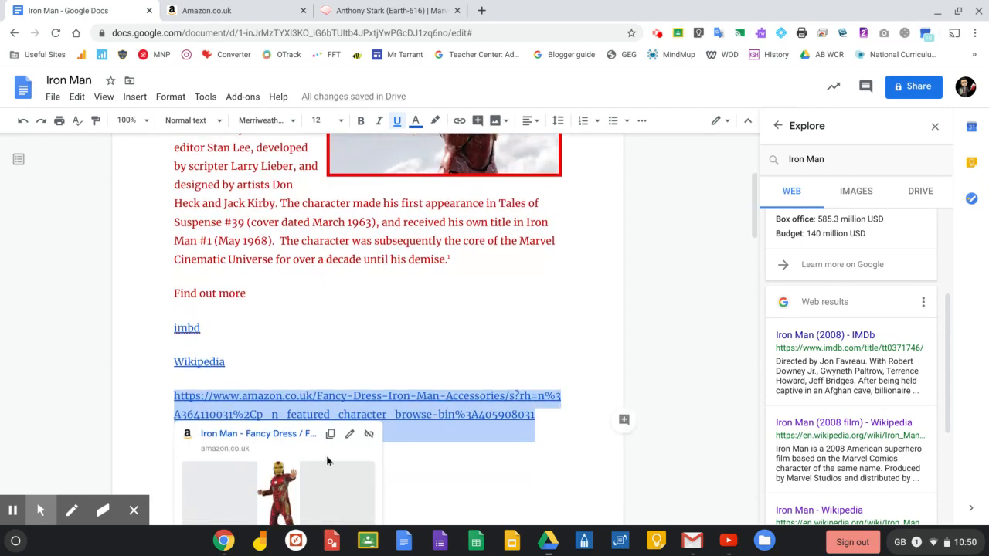
click(349, 433)
click(310, 453)
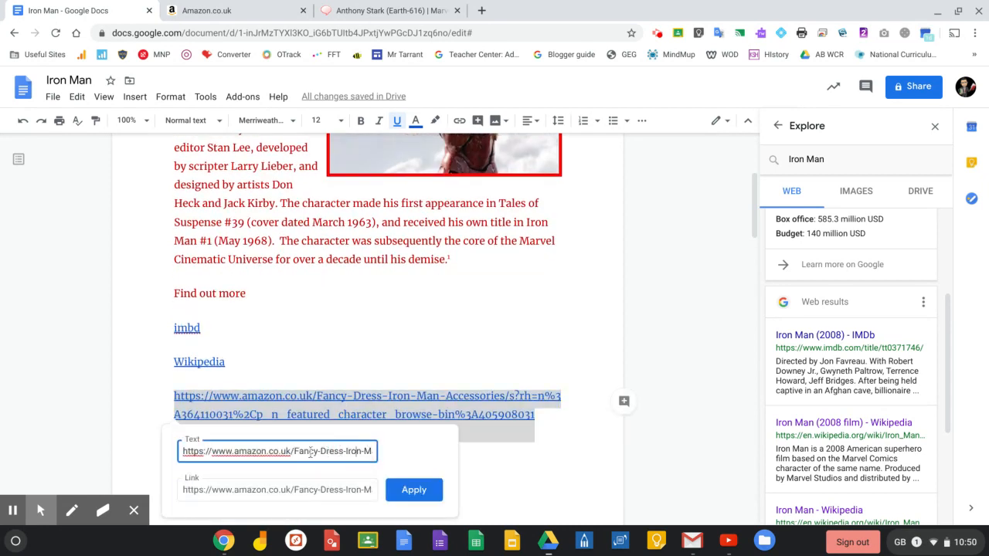
click(294, 454)
drag(295, 454, 115, 456)
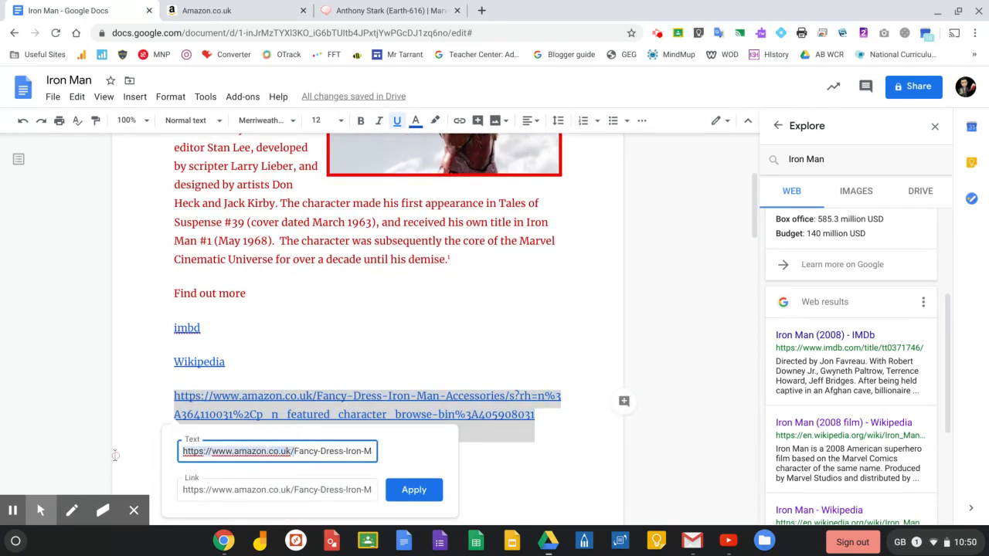
key(BackSpace)
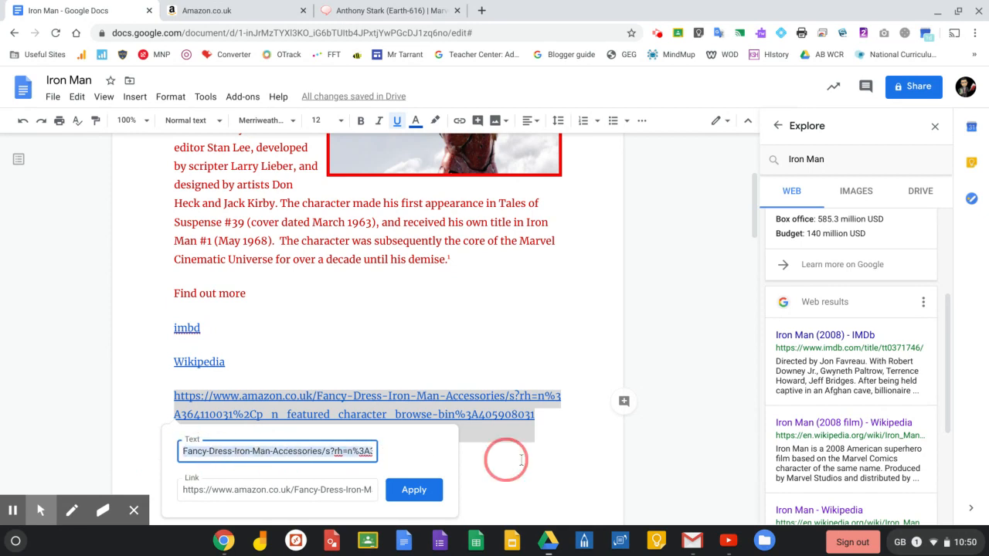
key(ctrl+a)
key(BackSpace)
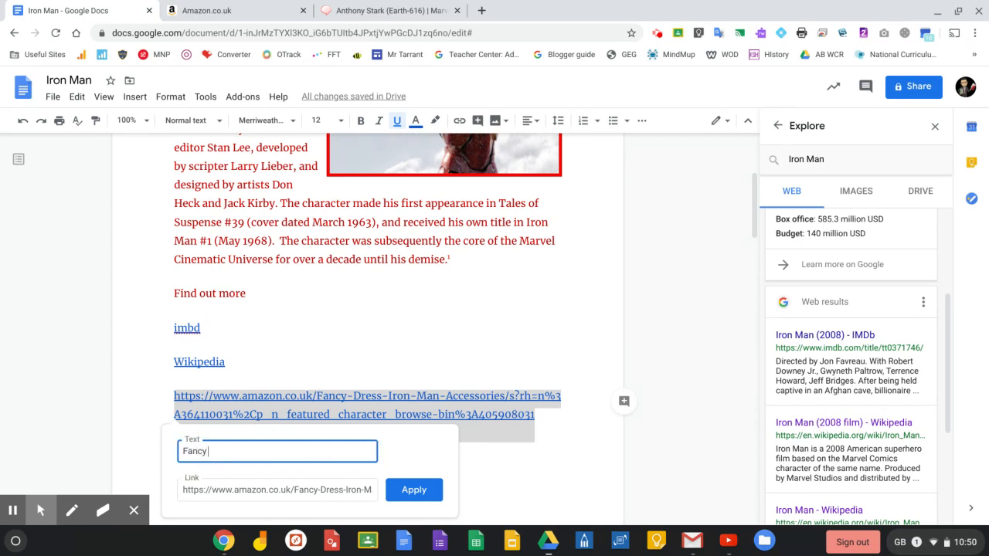
text(Fancy dress)
key(Return)
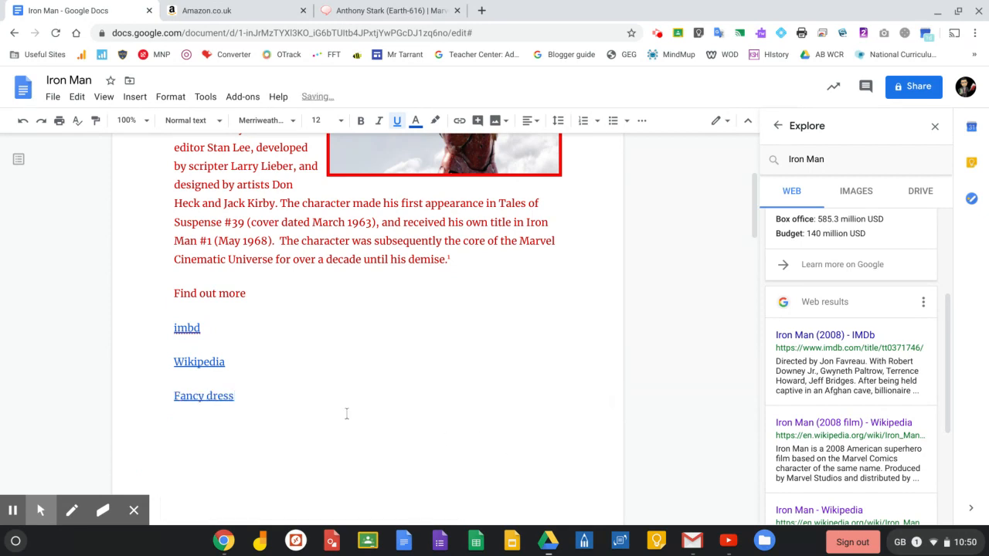
scroll(325, 398, up, 1)
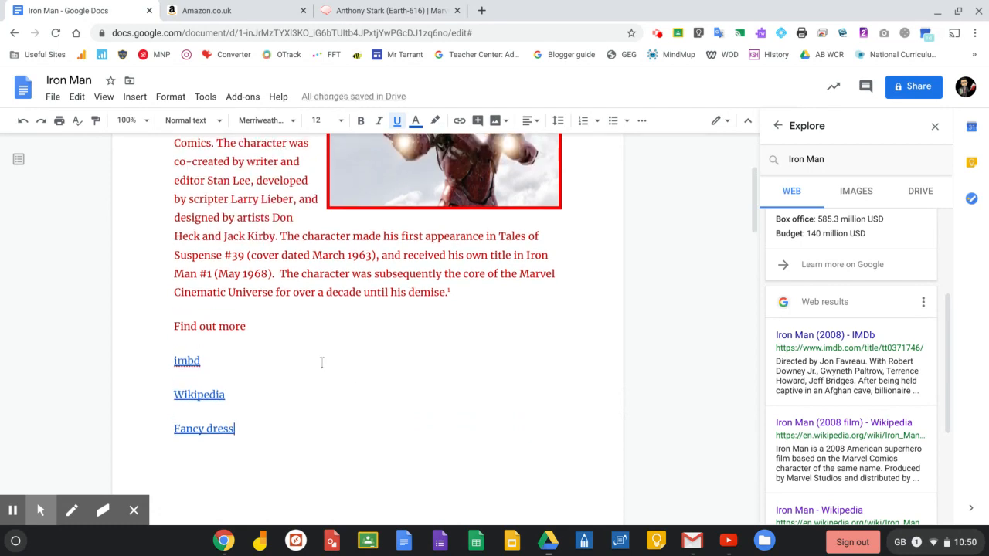
scroll(301, 417, up, 2)
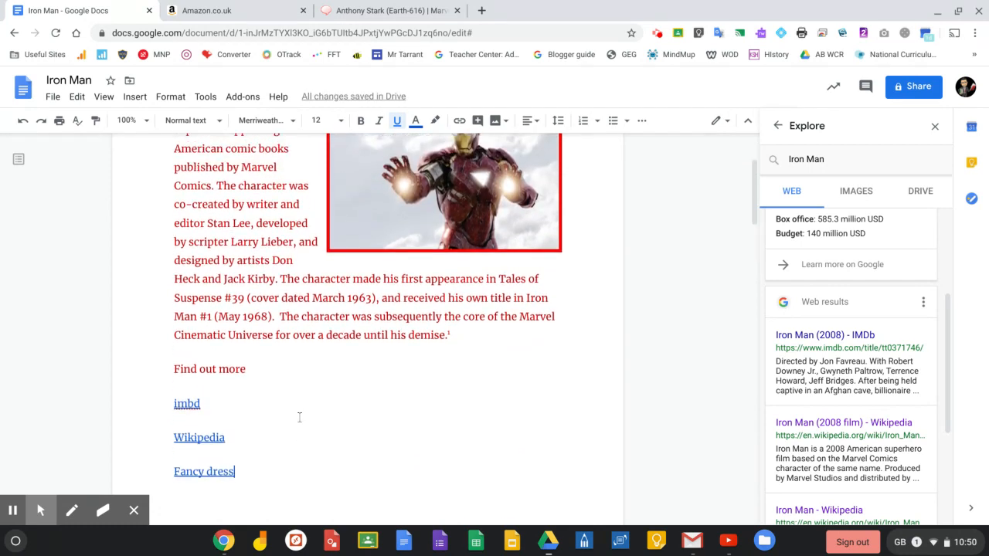
scroll(299, 417, up, 1)
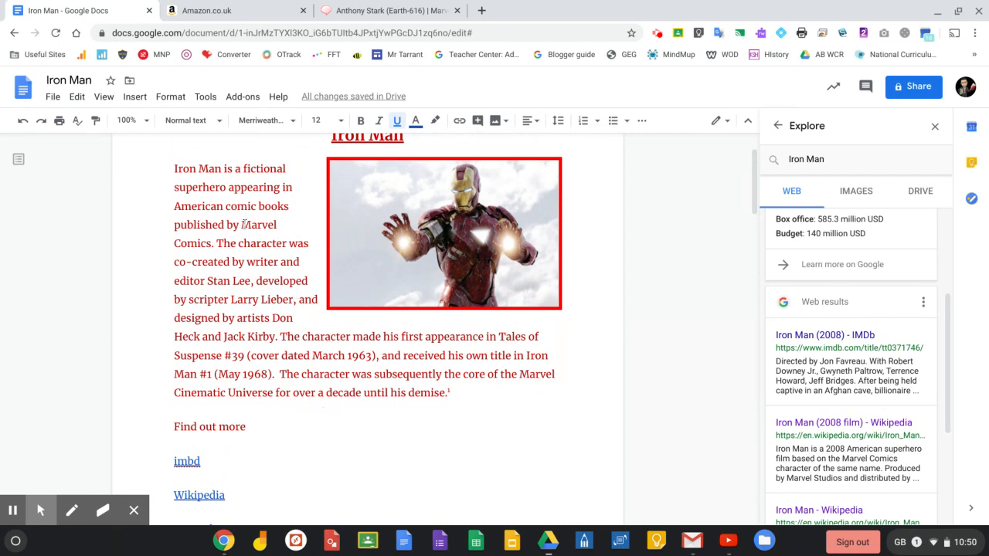
drag(221, 168, 171, 170)
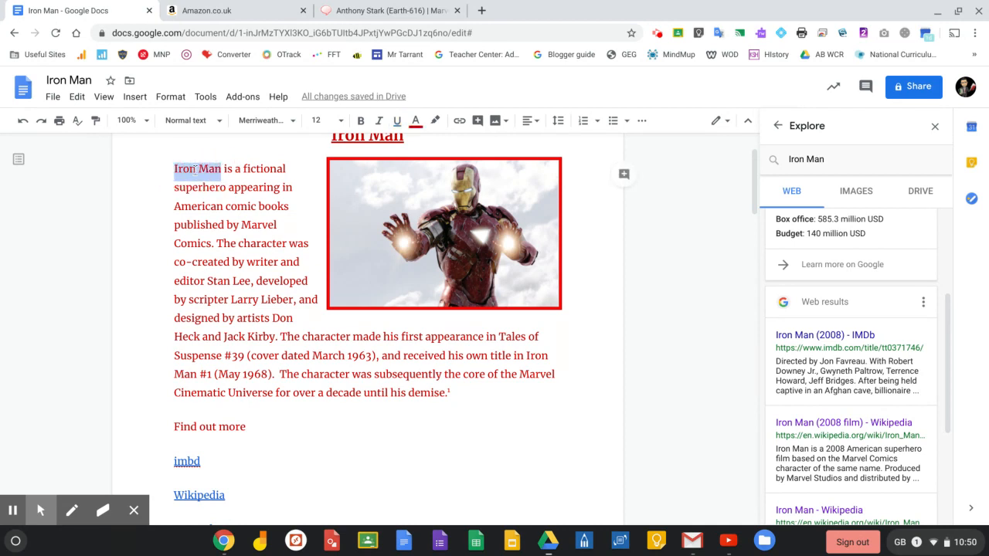
right_click(194, 169)
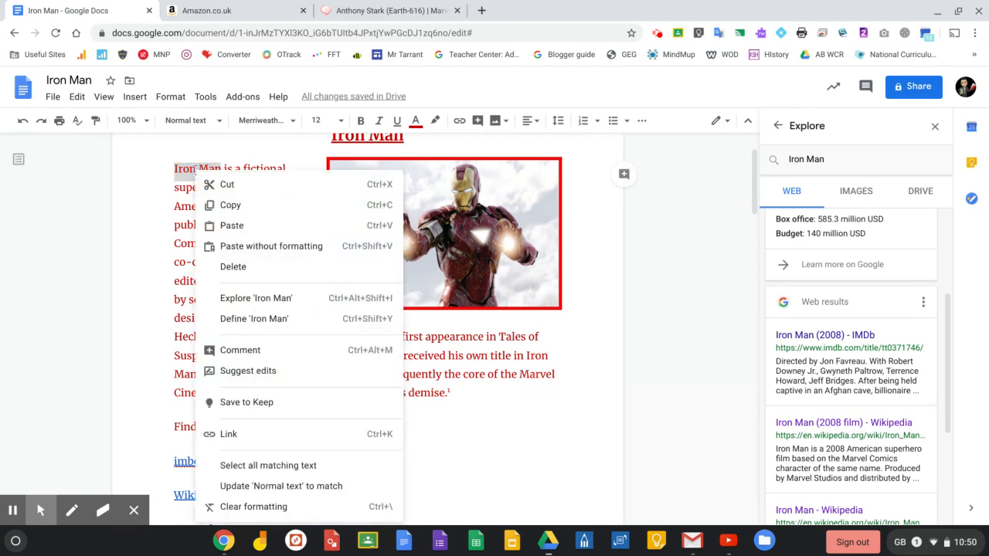
click(241, 433)
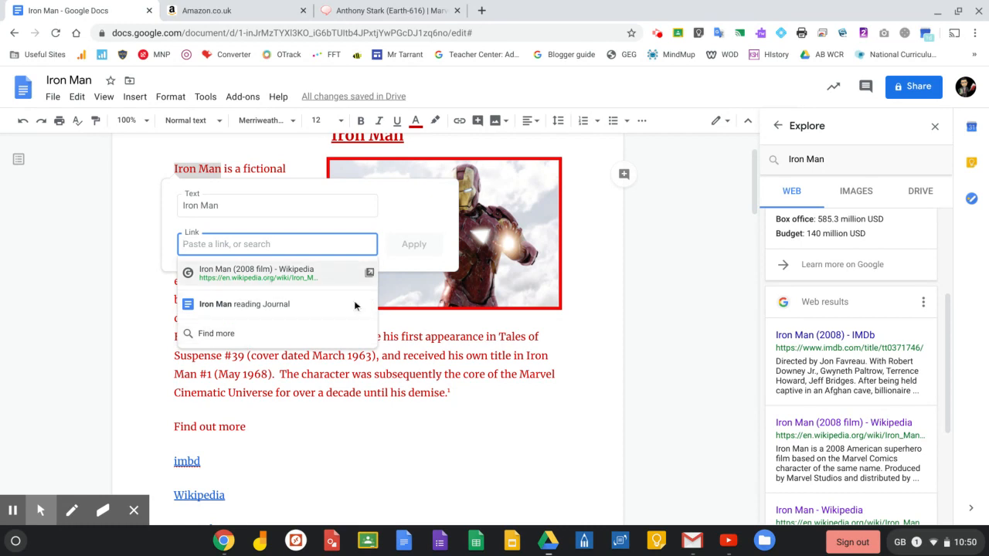
click(429, 322)
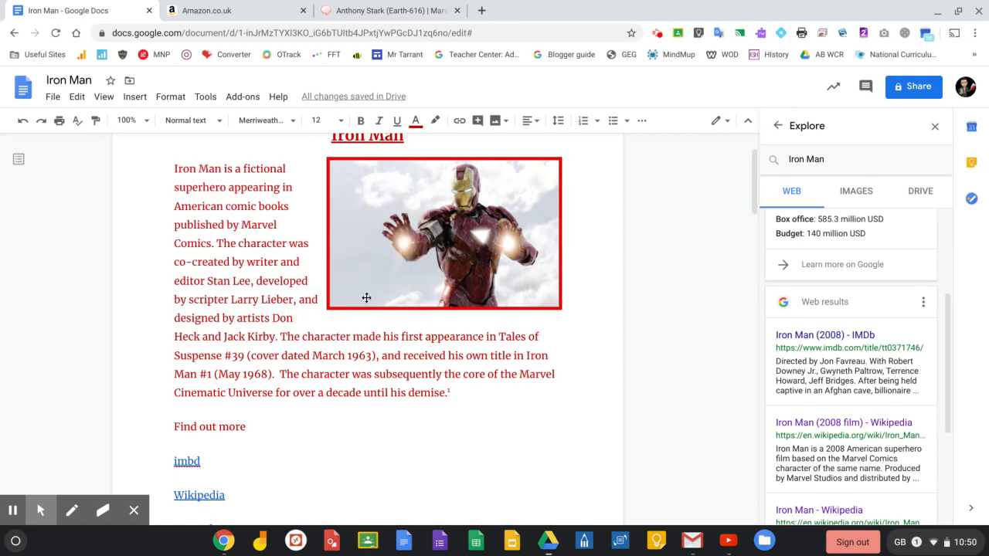
Copy the address of the open Marvel Database page on Anthony Stark (Earth-616).
click(379, 11)
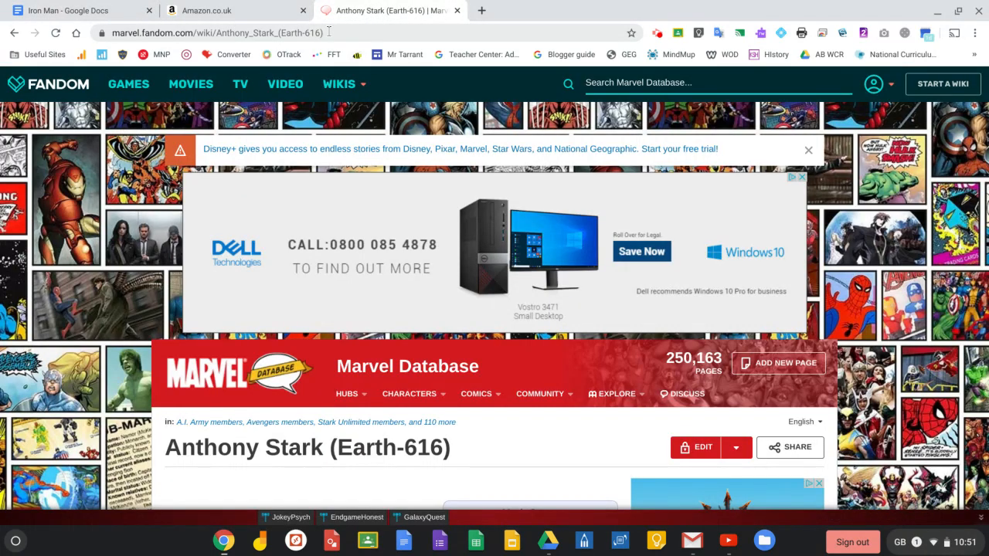
click(328, 32)
key(ctrl+c)
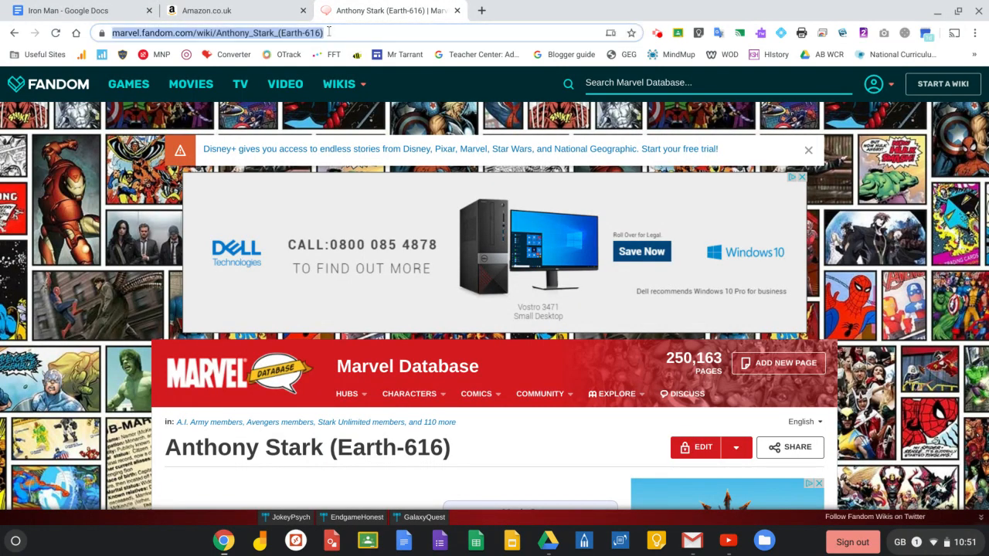
scroll(297, 278, down, 5)
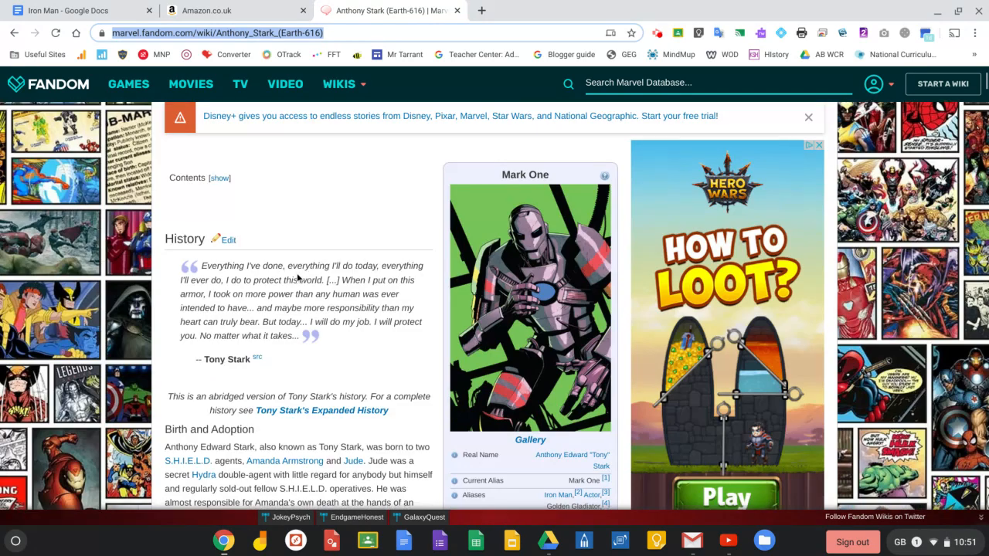
scroll(297, 278, down, 1)
scroll(298, 278, up, 1)
Link the words "Iron Man" at the start of the document's first paragraph to the copied Marvel Database address.
click(77, 11)
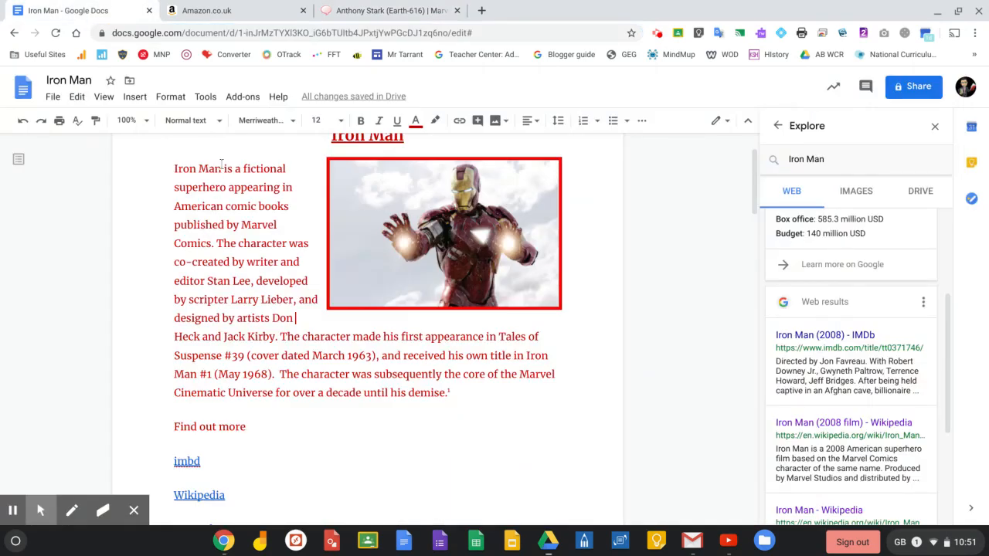
drag(225, 170, 166, 168)
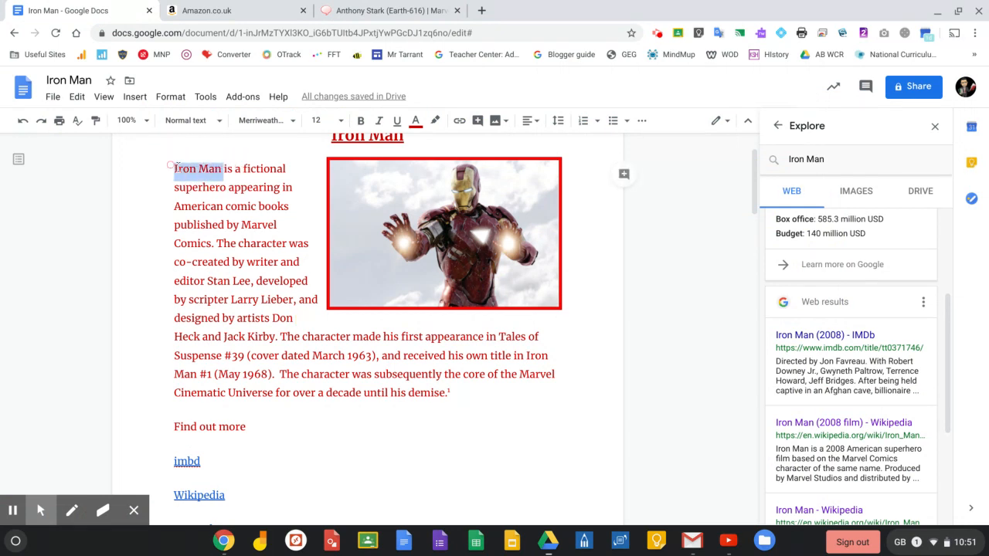
right_click(195, 173)
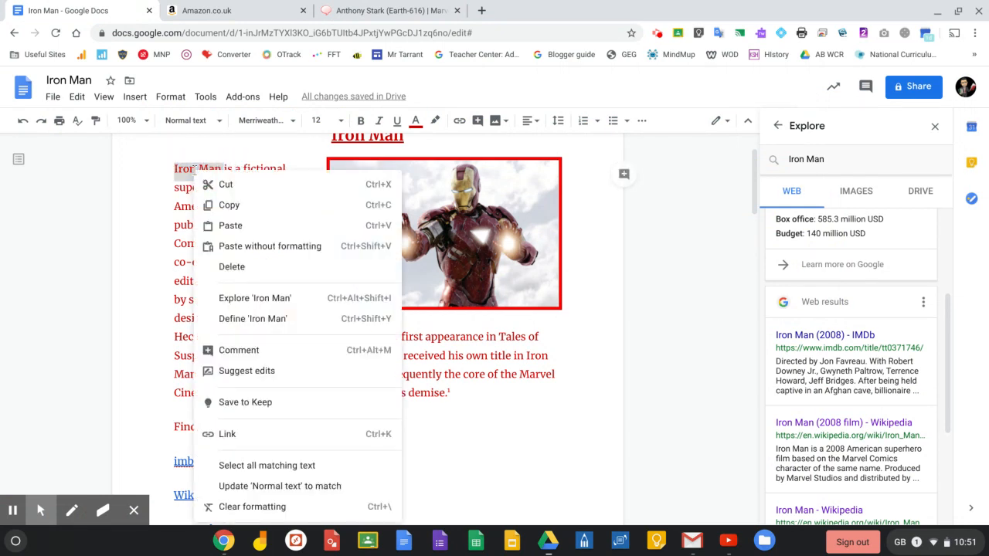
click(266, 439)
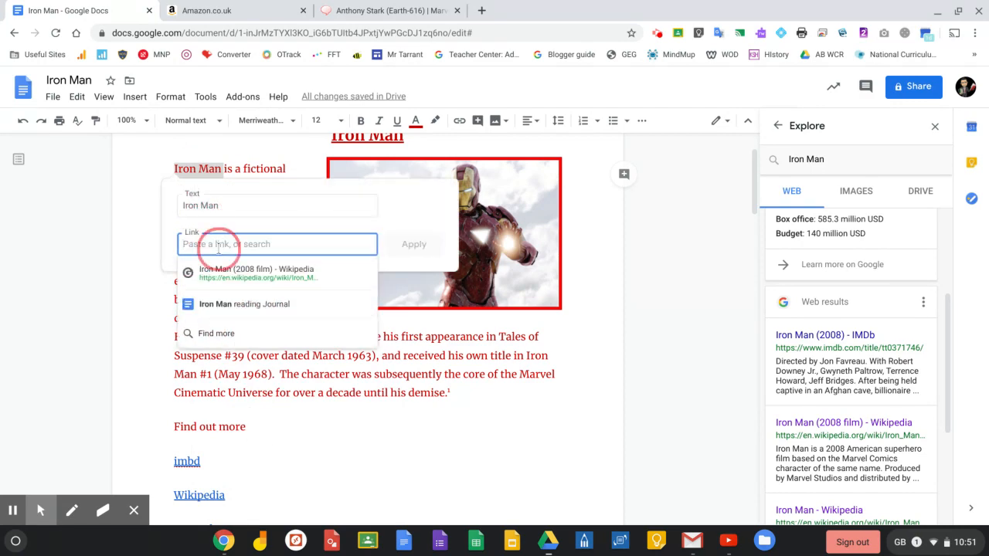
right_click(217, 244)
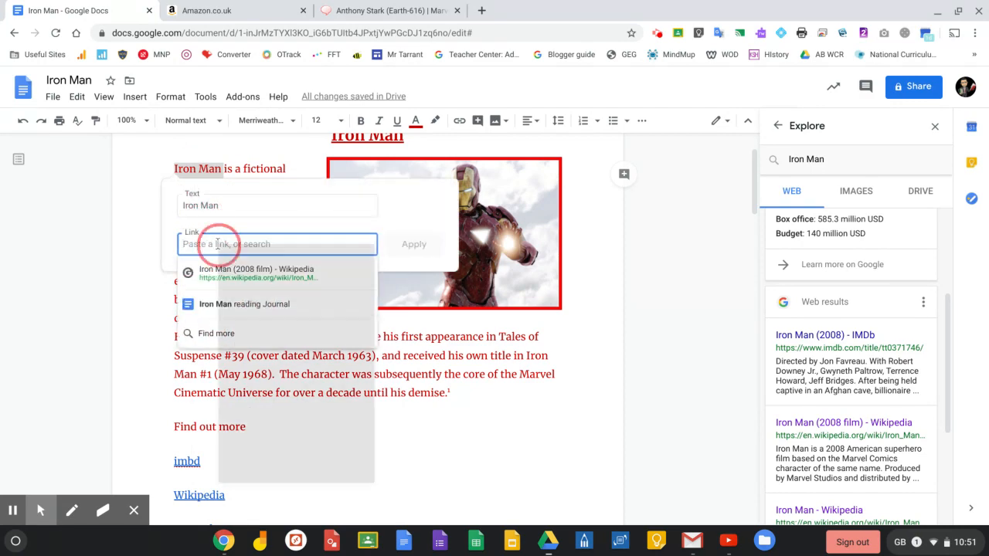
click(259, 364)
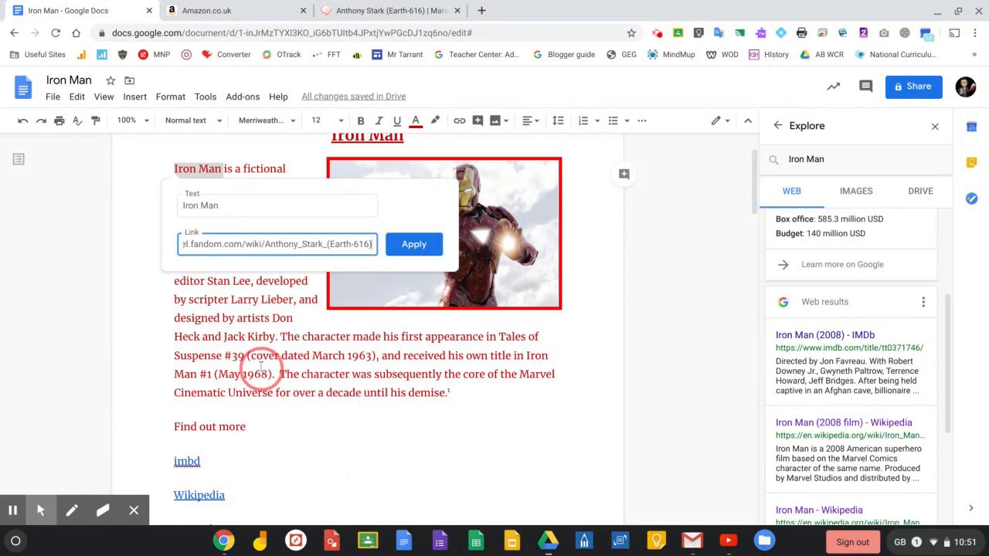
click(417, 246)
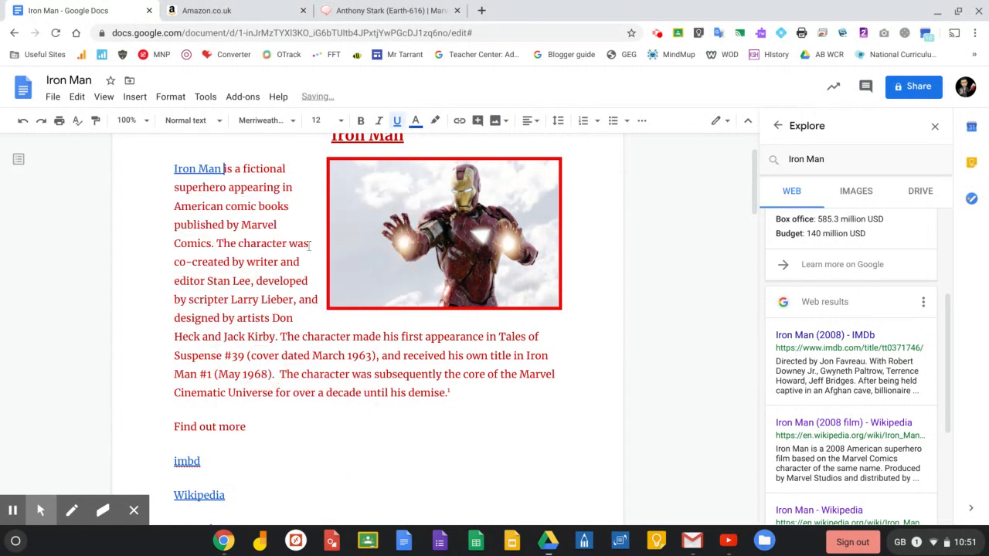
Check the link previews of "Iron Man" in the first paragraph and "imbd" under "Find out more".
click(225, 189)
click(207, 172)
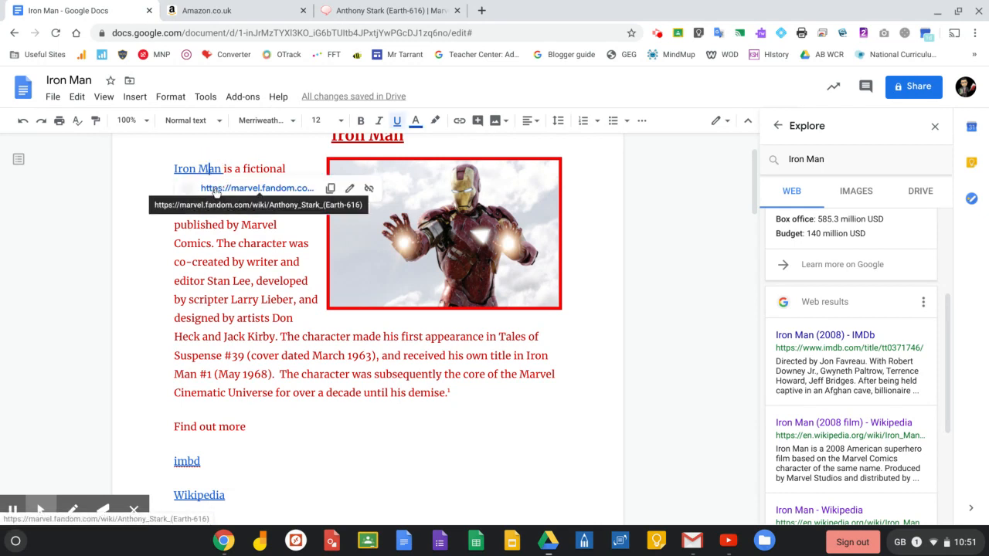
click(187, 461)
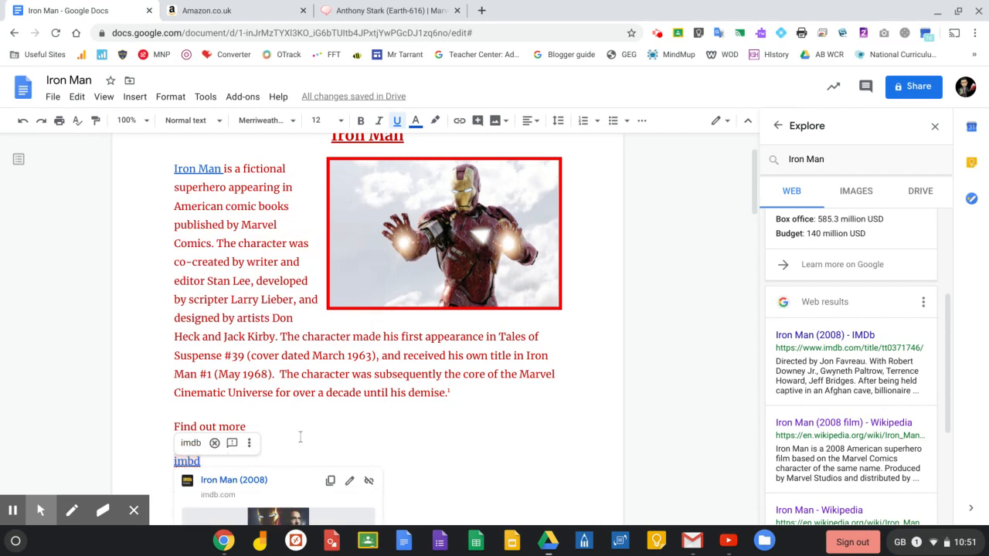
click(355, 403)
scroll(434, 401, down, 1)
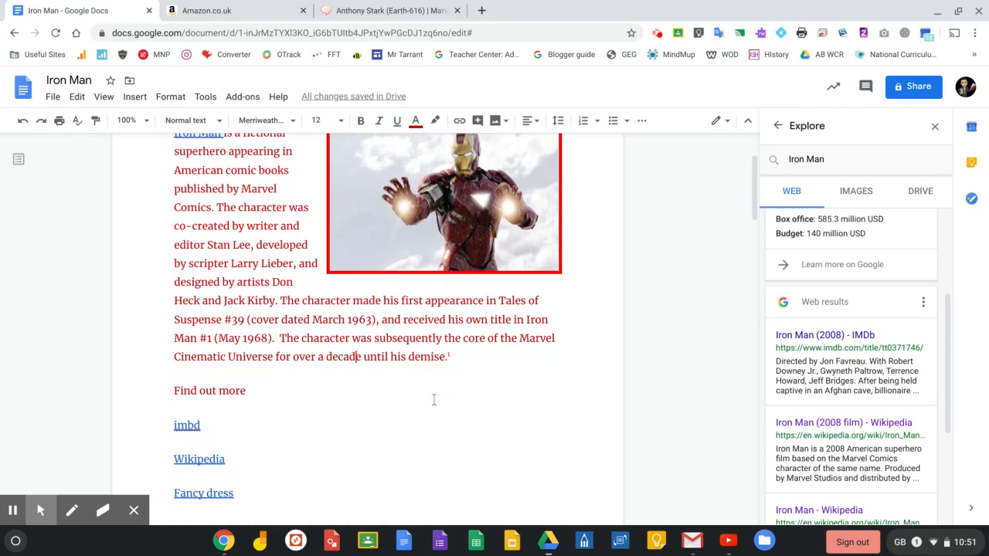
scroll(410, 413, down, 1)
scroll(277, 468, up, 3)
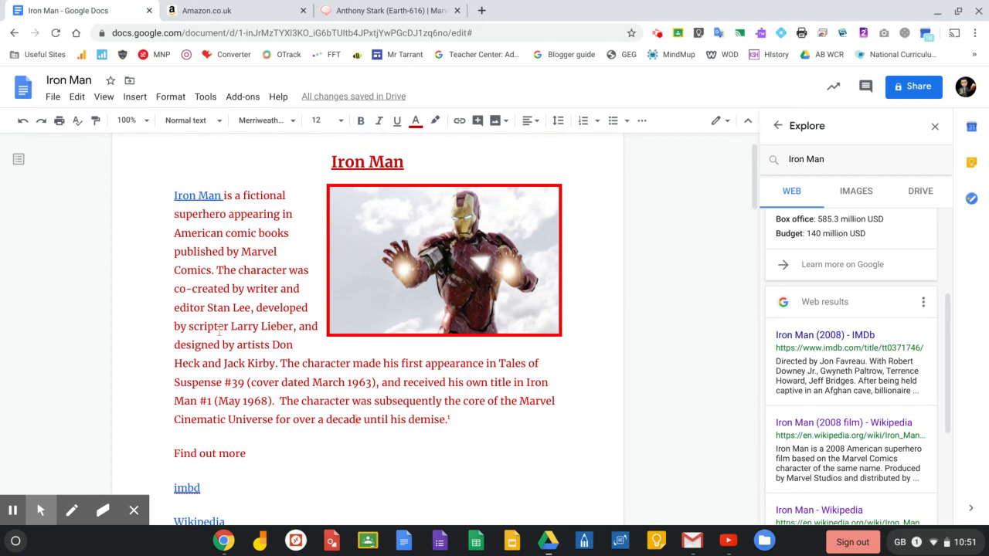
scroll(220, 332, down, 1)
scroll(233, 340, up, 1)
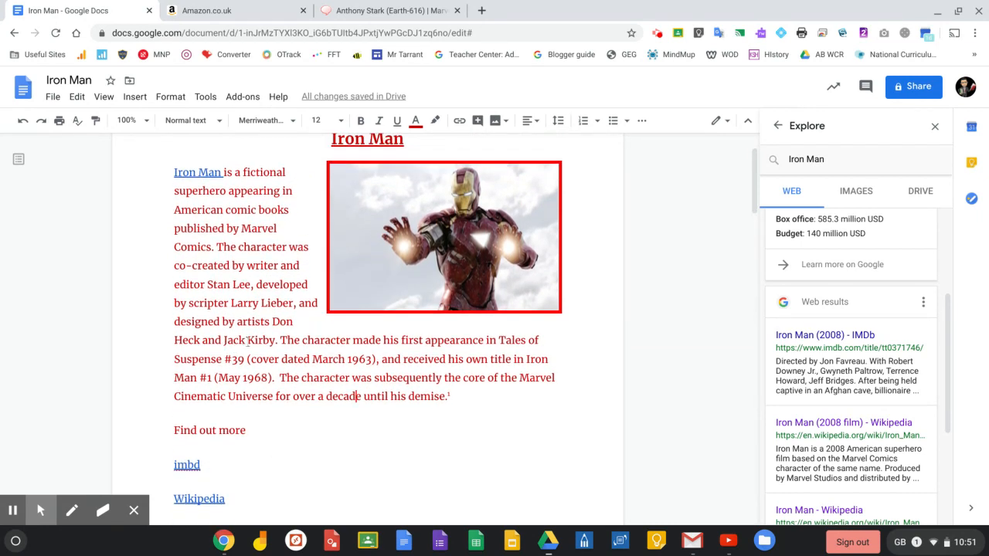